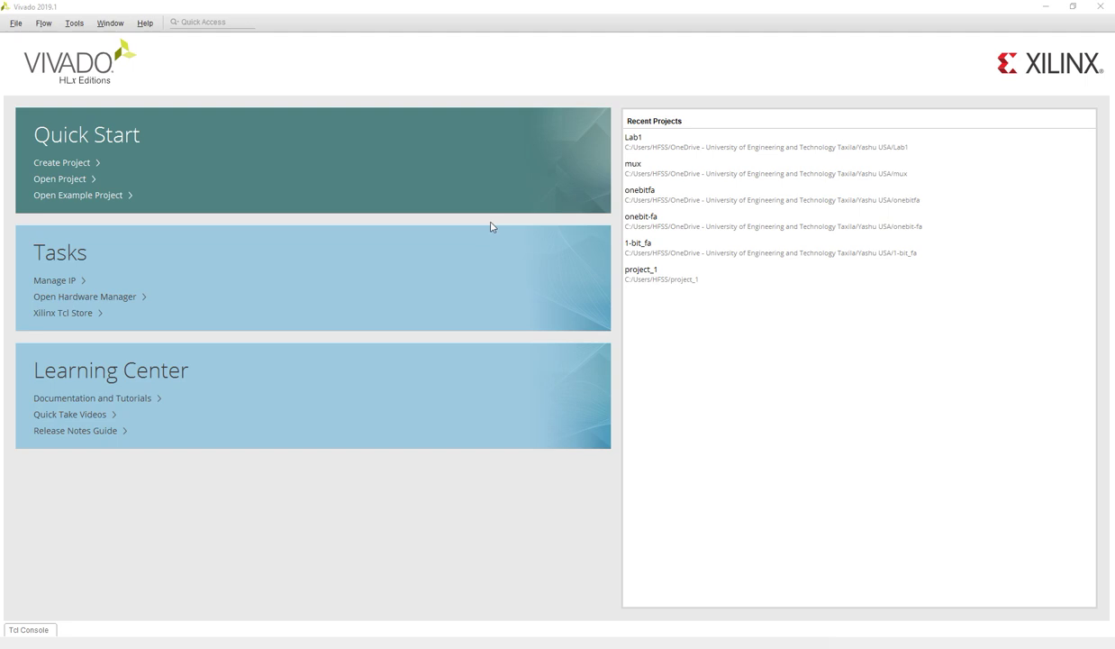
# Start a new Vivado project and name it 123, keeping the proposed location and project subdirectory.
pyautogui.click(86, 164)
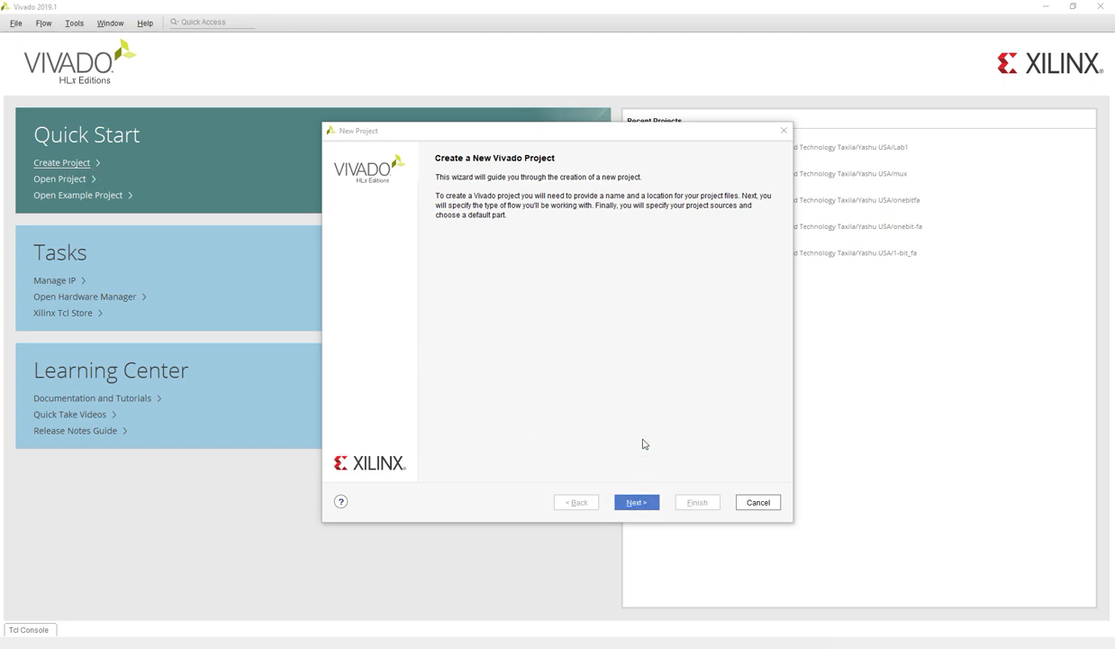
pyautogui.click(647, 504)
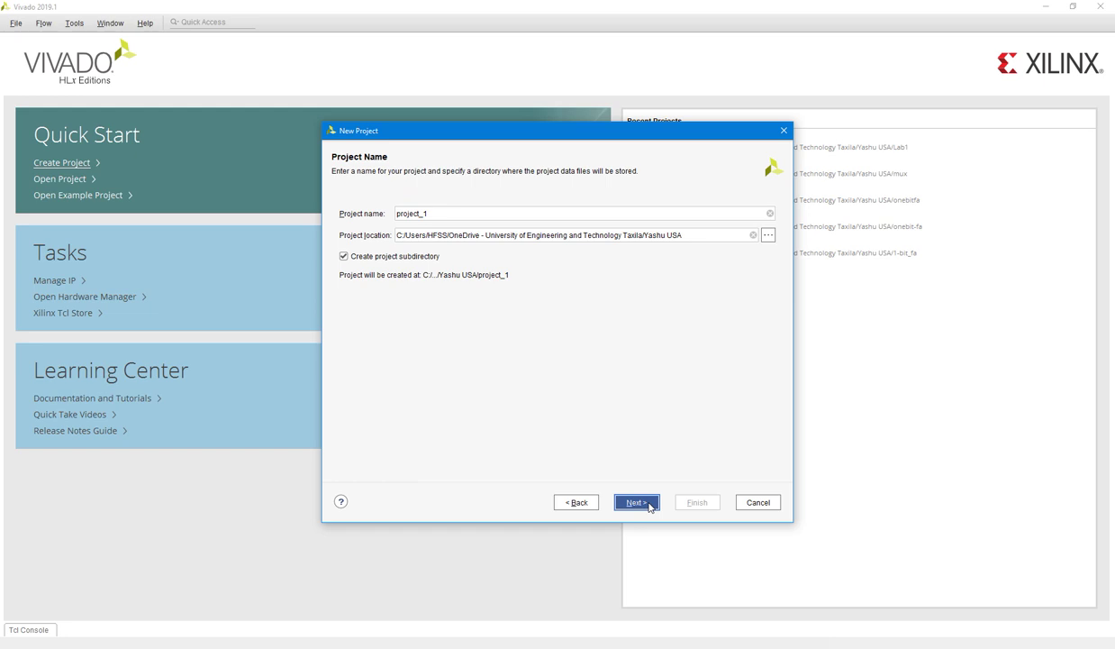
pyautogui.click(471, 218)
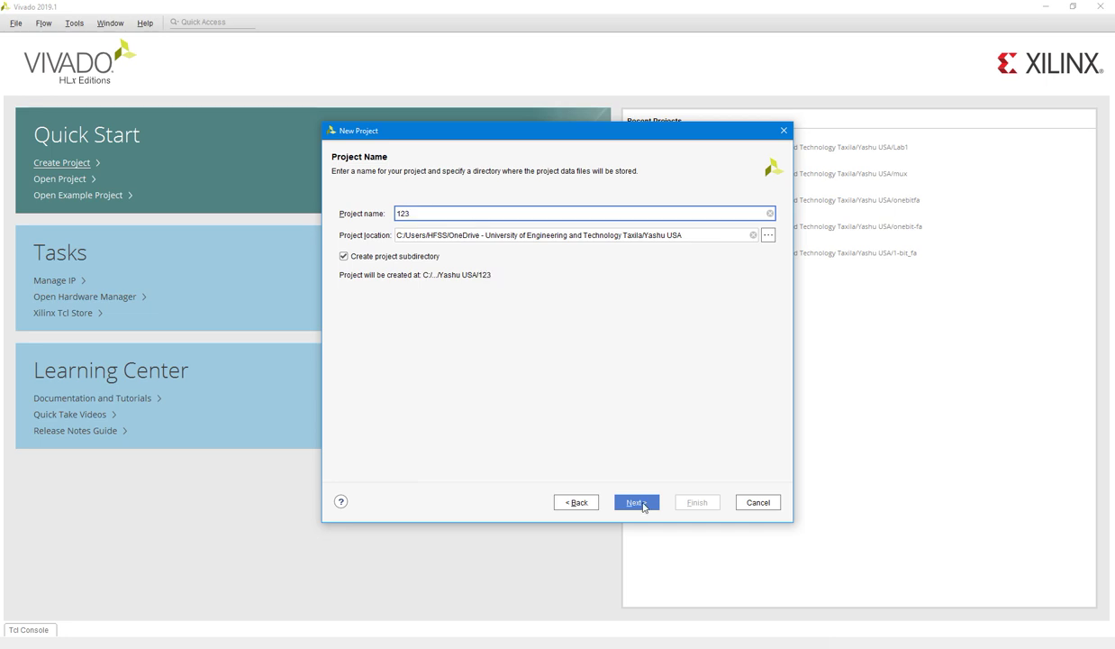
pyautogui.click(638, 501)
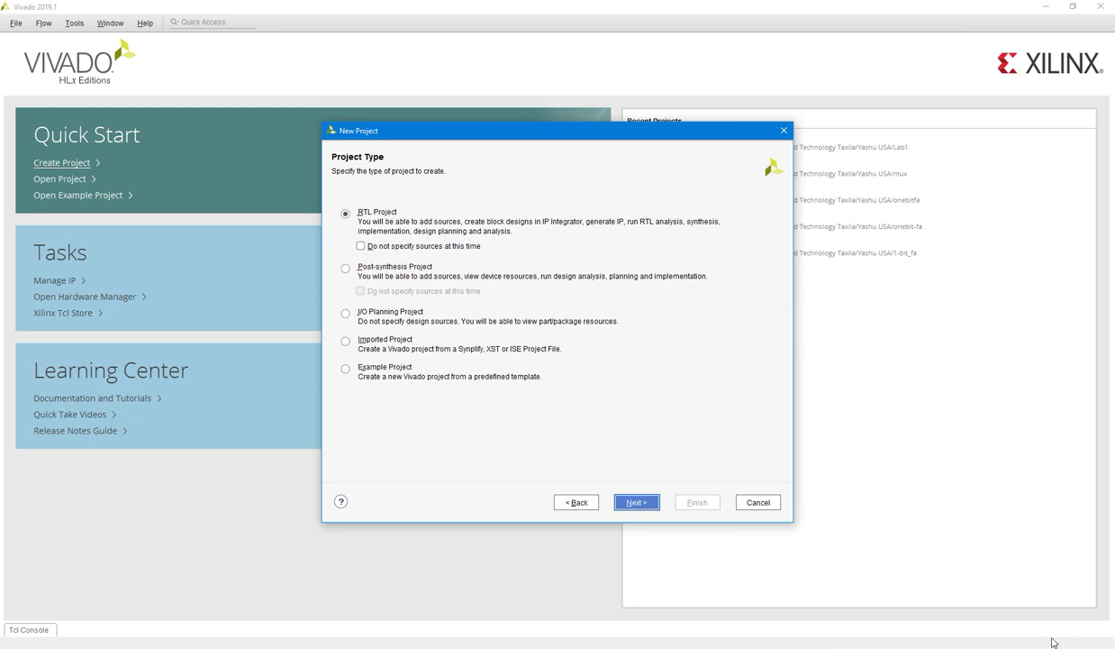
# Create the project as an RTL project without sources or constraints, using the preselected default part xc7vx485tffg1157-1.
pyautogui.click(1014, 620)
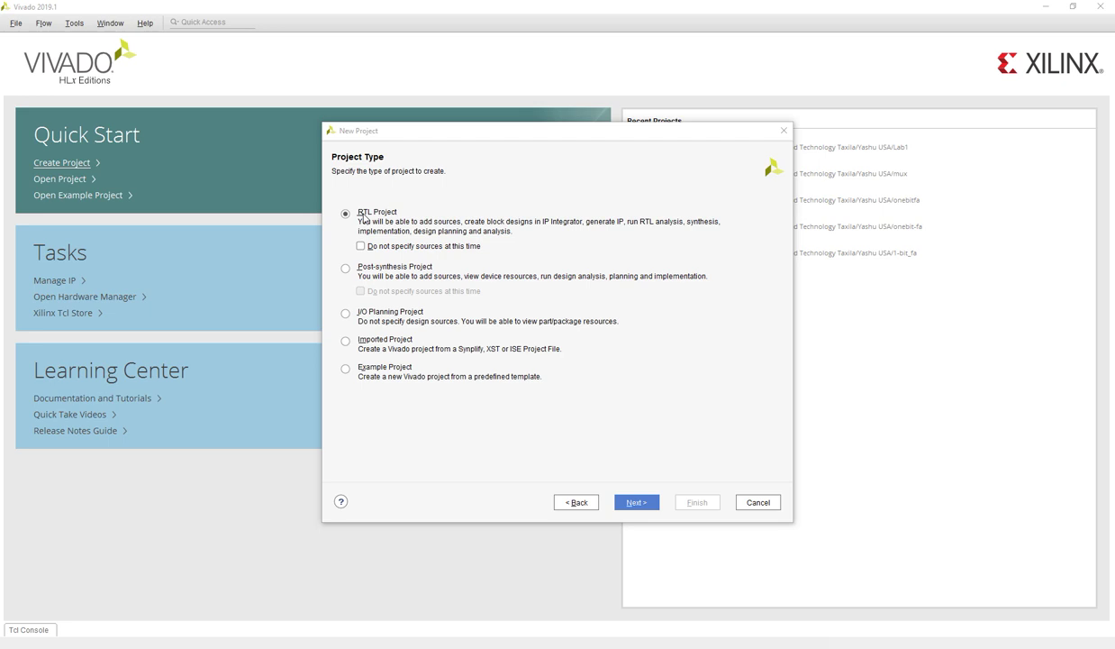
pyautogui.click(632, 508)
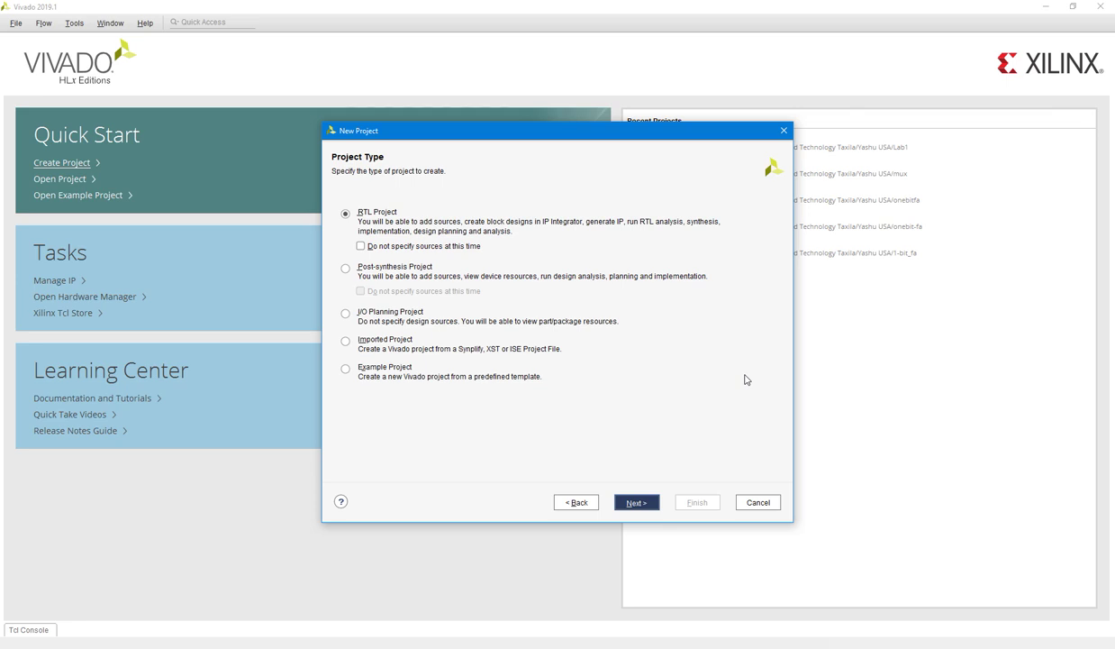
pyautogui.press('Return')
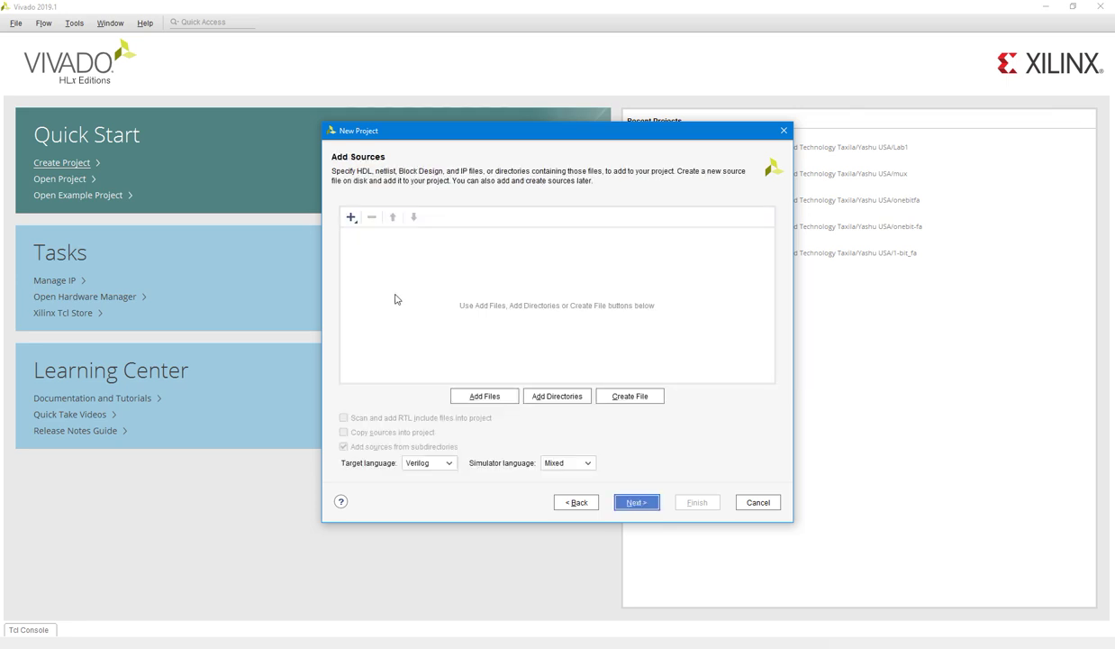
pyautogui.click(636, 501)
pyautogui.press('Return')
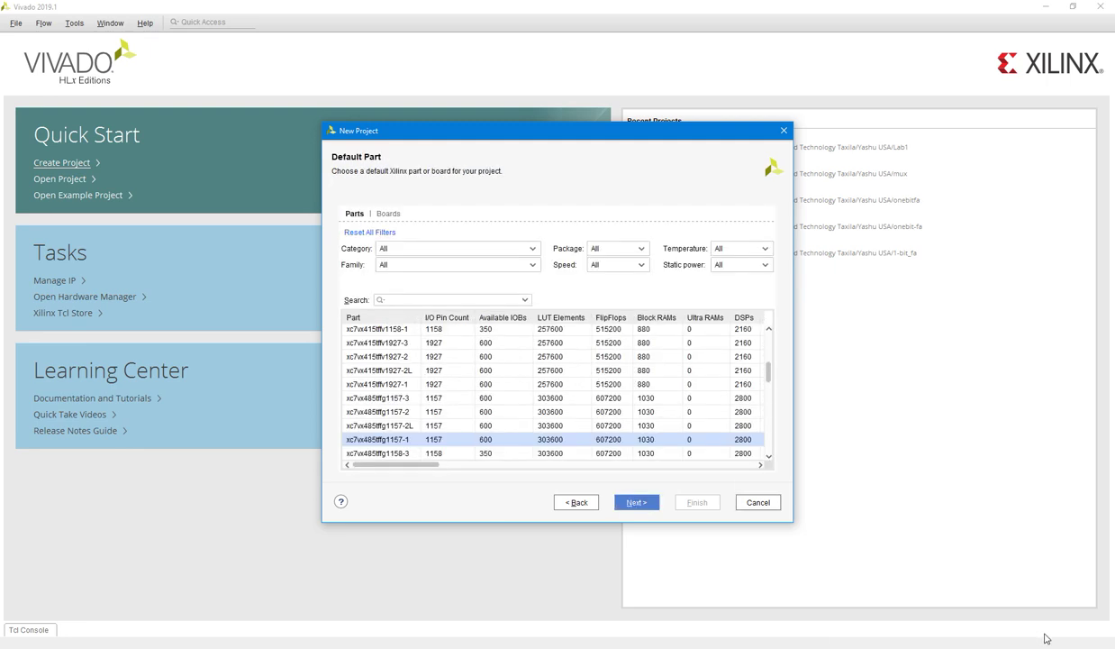
pyautogui.click(637, 502)
pyautogui.click(705, 503)
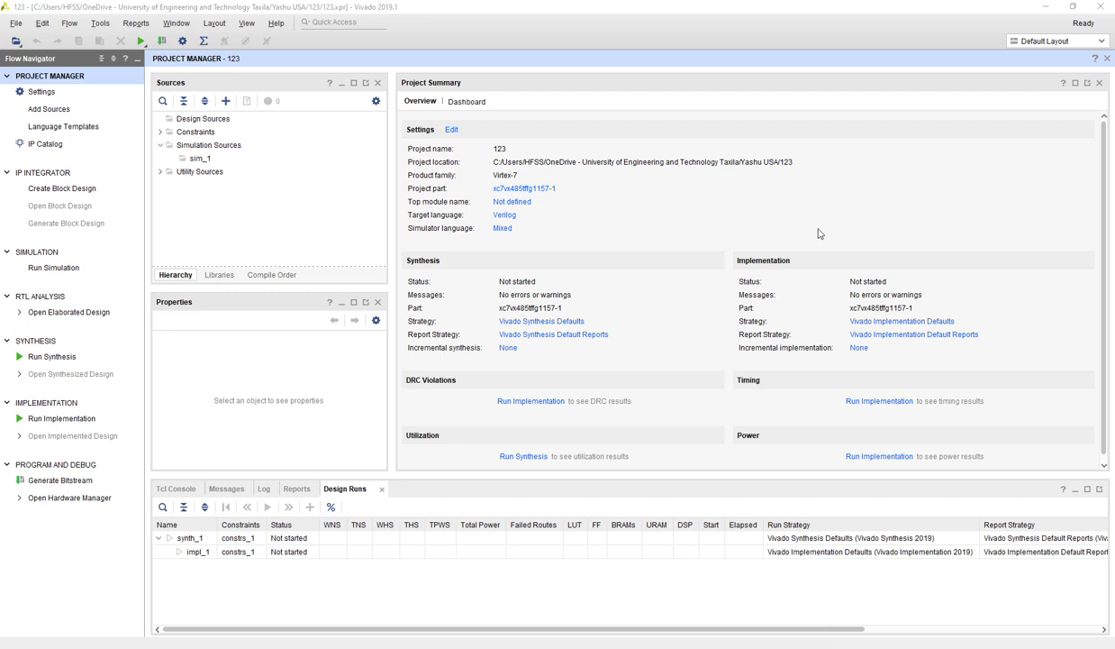
# Add the existing file memoryIO_282.v to the project as a design source.
pyautogui.click(189, 119)
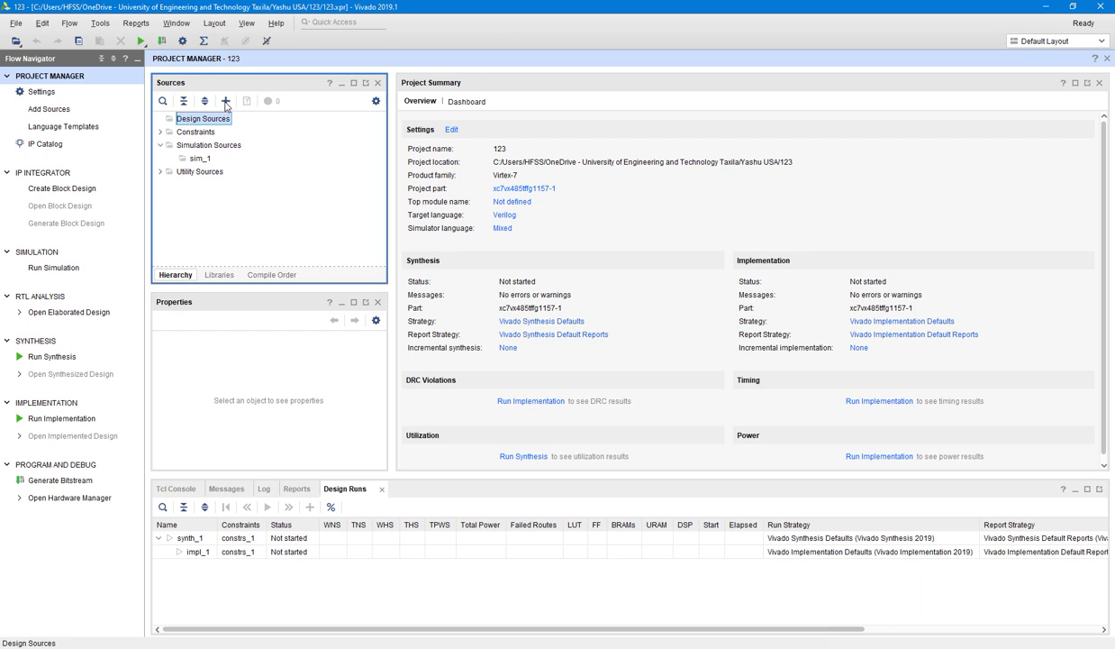
pyautogui.click(226, 101)
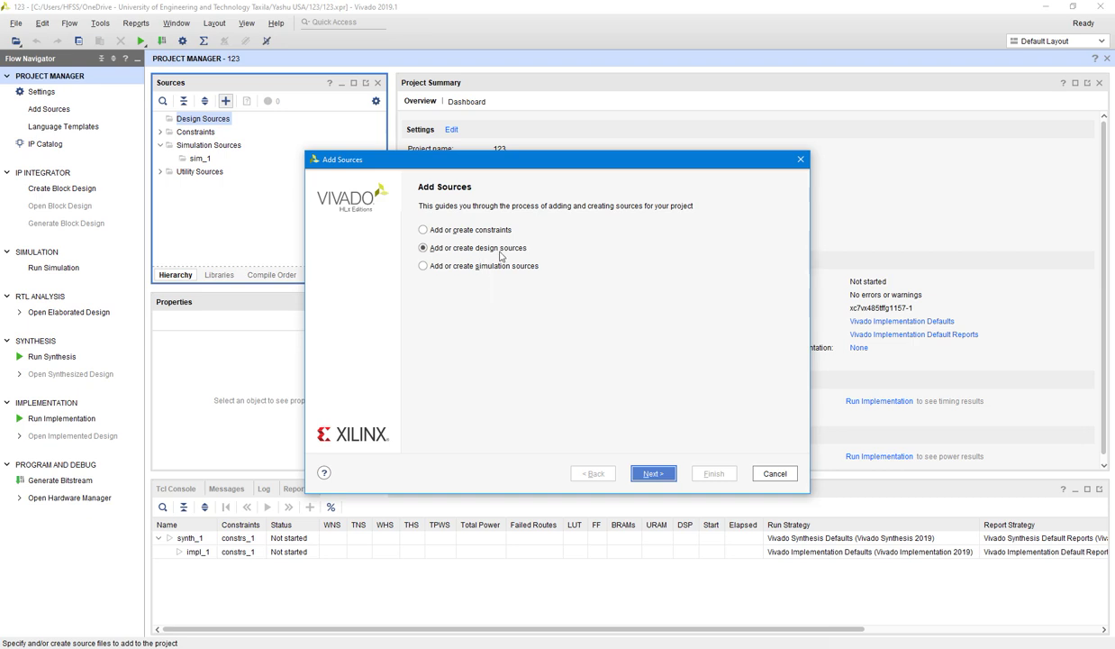
pyautogui.click(666, 471)
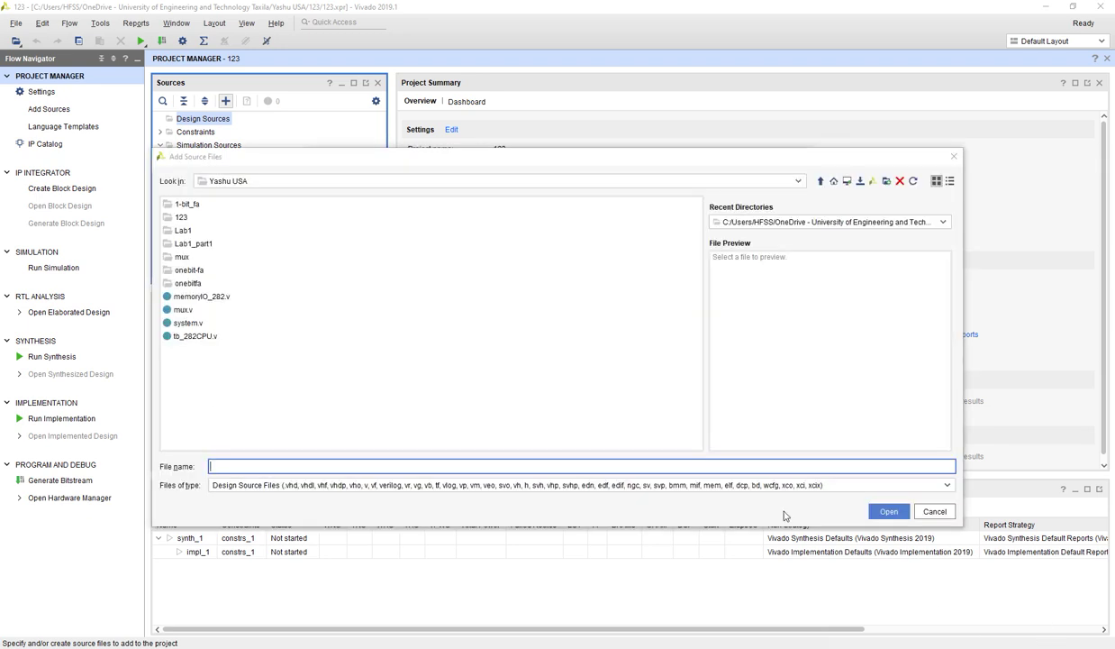
pyautogui.click(208, 304)
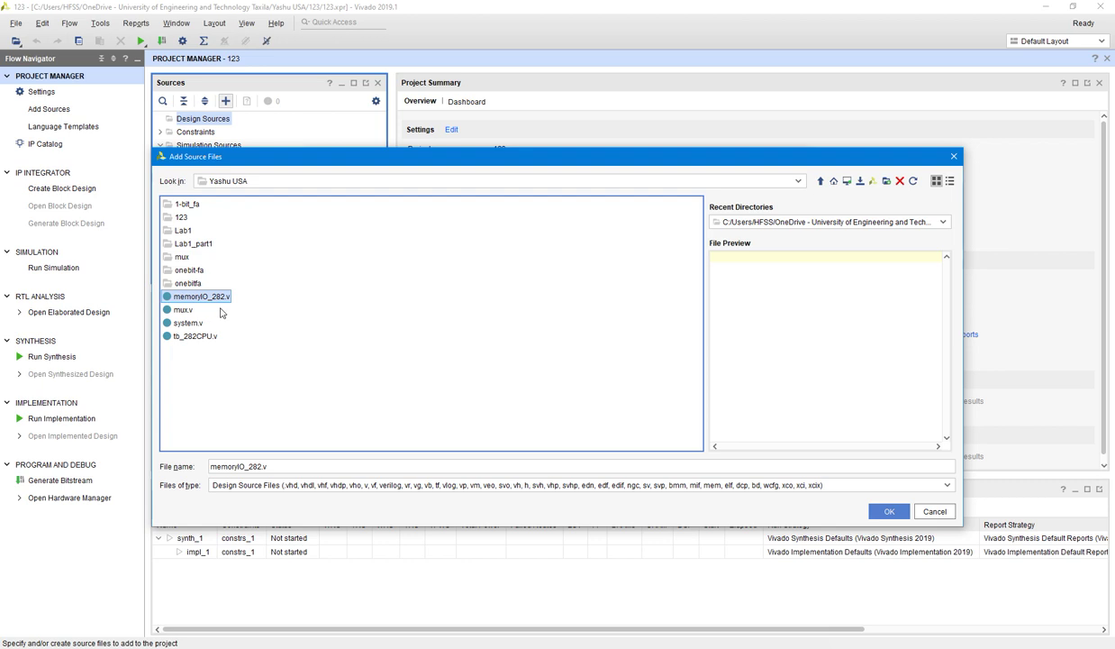
pyautogui.click(220, 311)
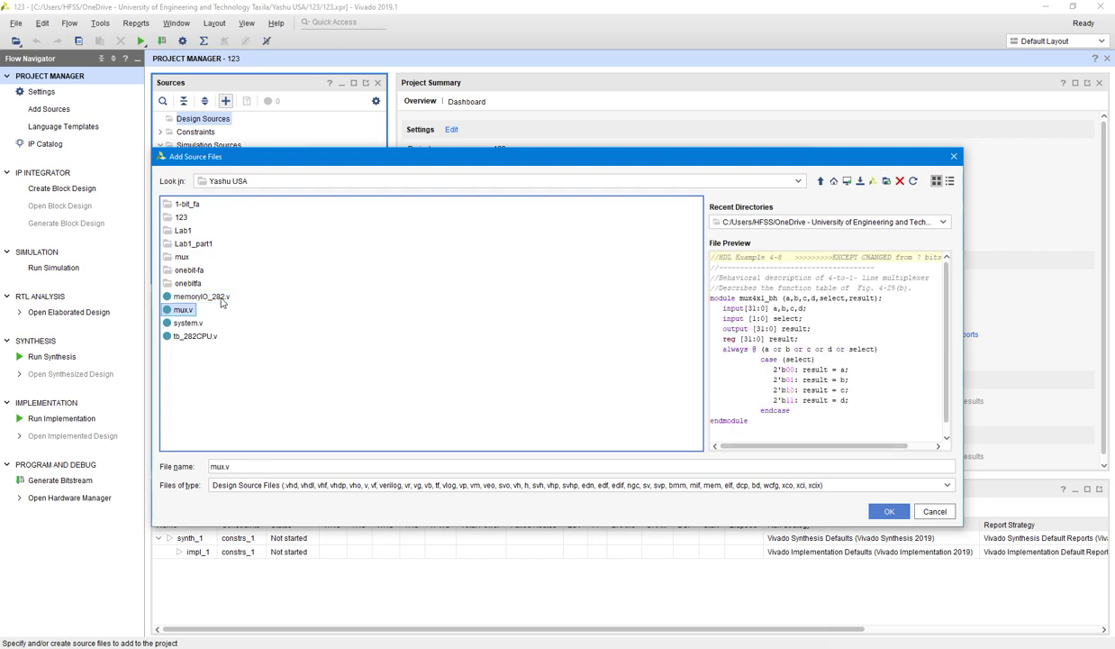
pyautogui.click(217, 295)
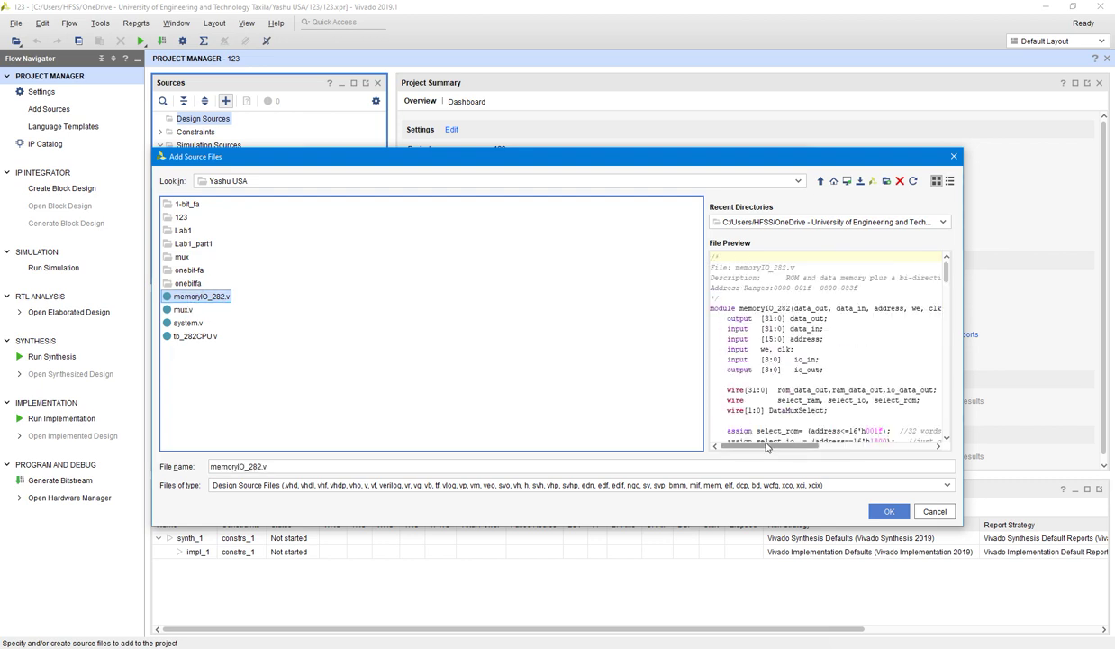
pyautogui.click(889, 512)
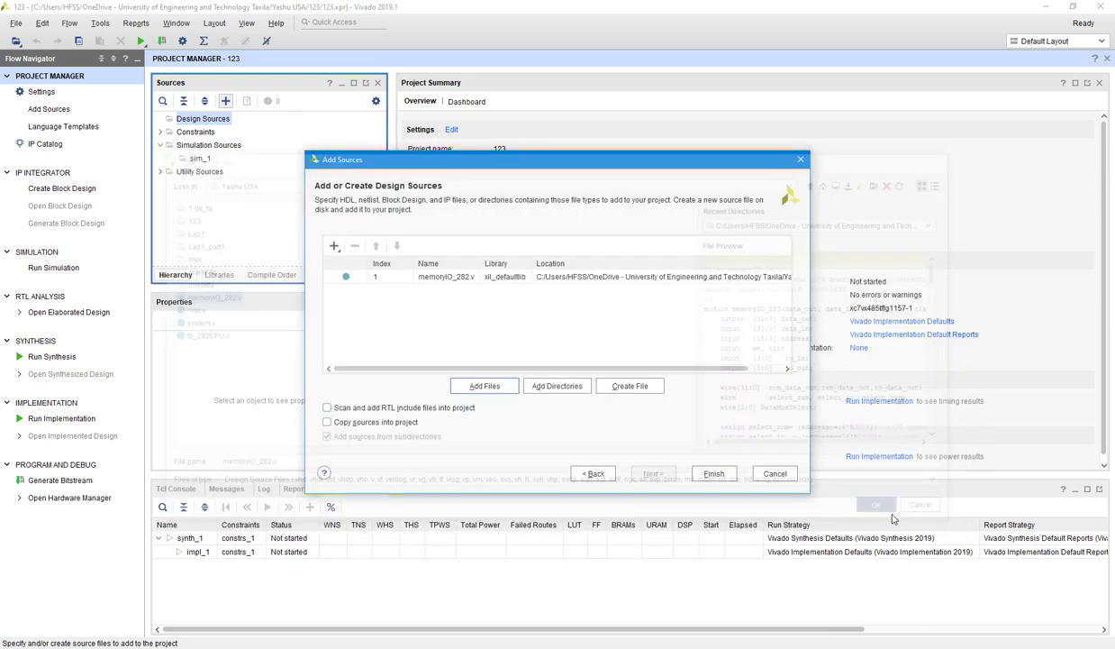
pyautogui.click(709, 474)
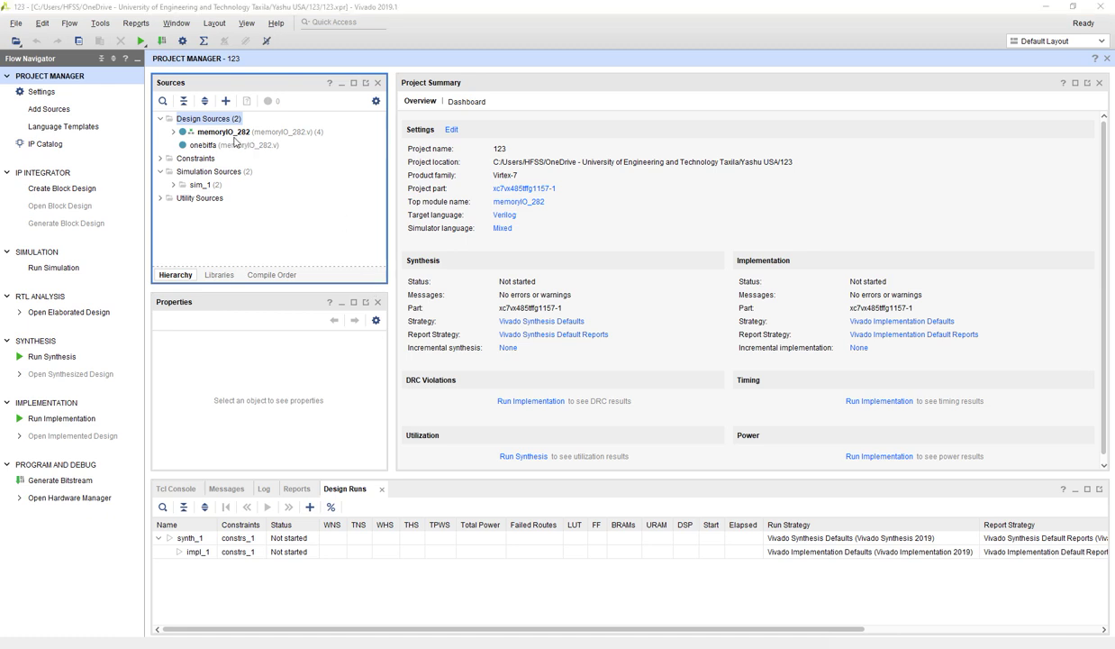
# Expand the memoryIO_282 module in the design hierarchy and open its source file for editing.
pyautogui.click(174, 133)
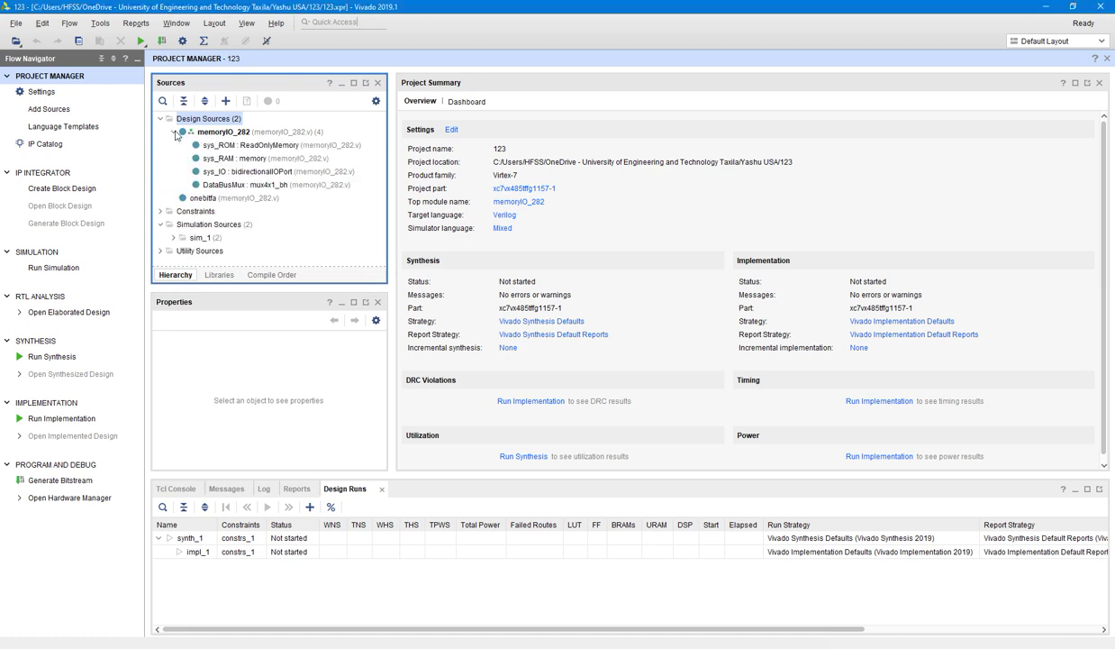
pyautogui.click(231, 134)
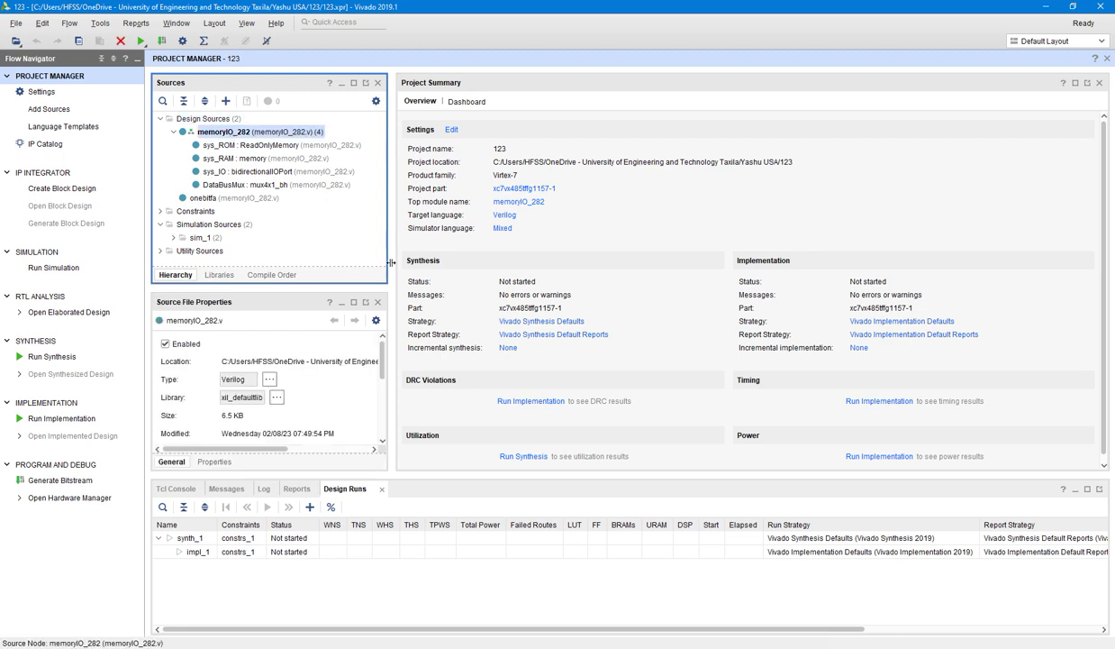
pyautogui.doubleClick(229, 132)
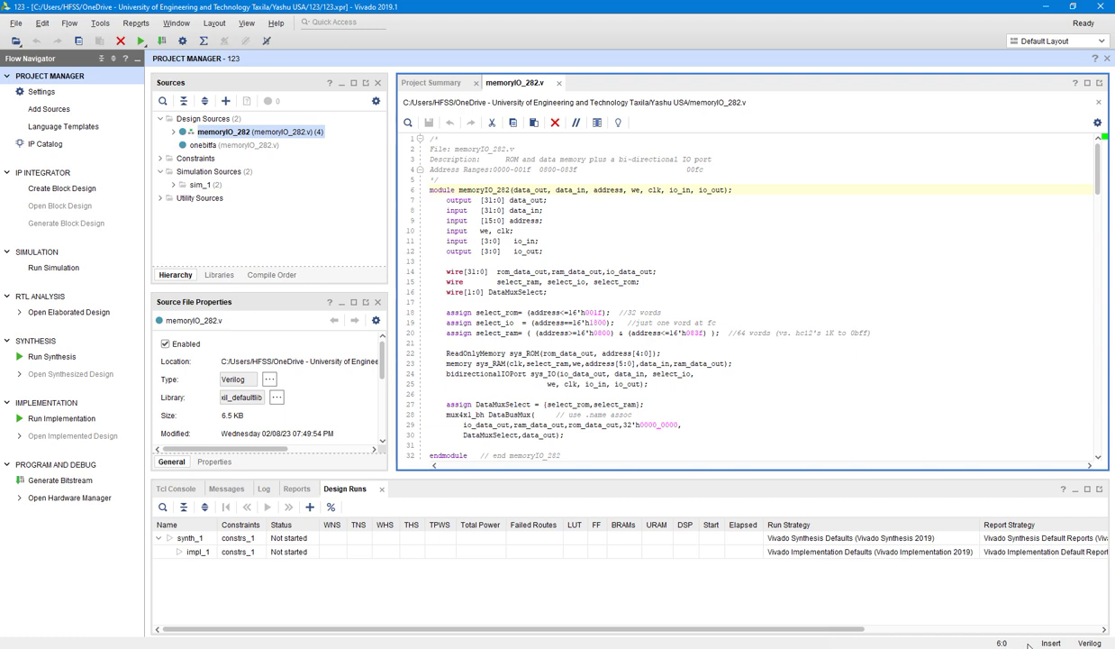
# Examine the port declarations and the commented-out Part 1 to Part 4 instruction blocks in memoryIO_282.v.
pyautogui.click(571, 227)
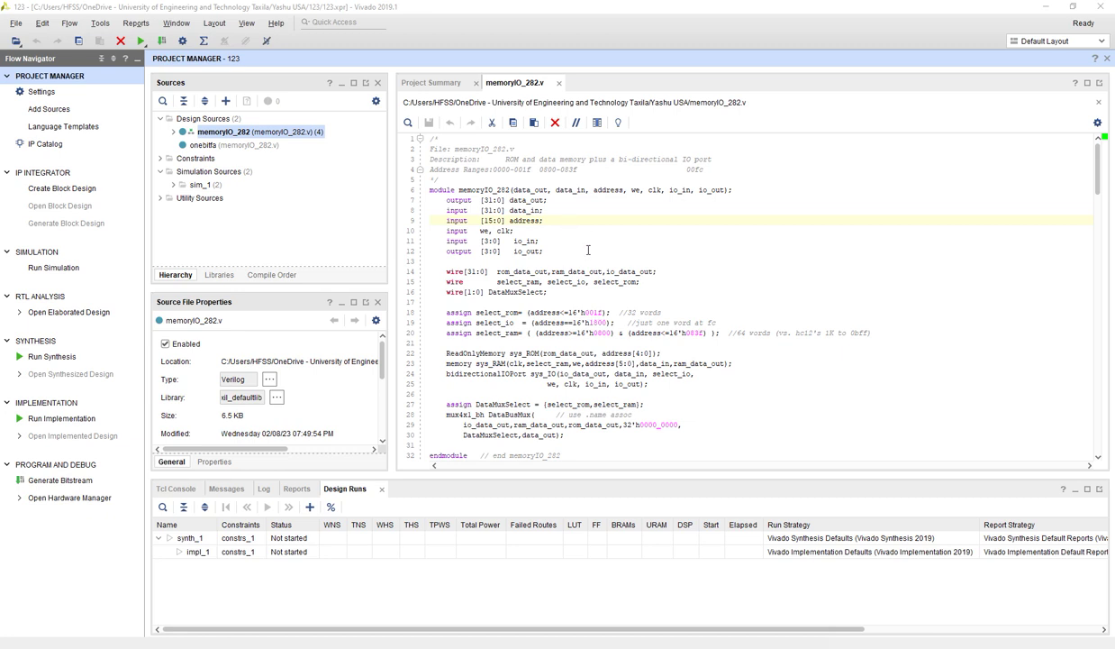
pyautogui.press('Down')
pyautogui.press('Down')
pyautogui.press('Down')
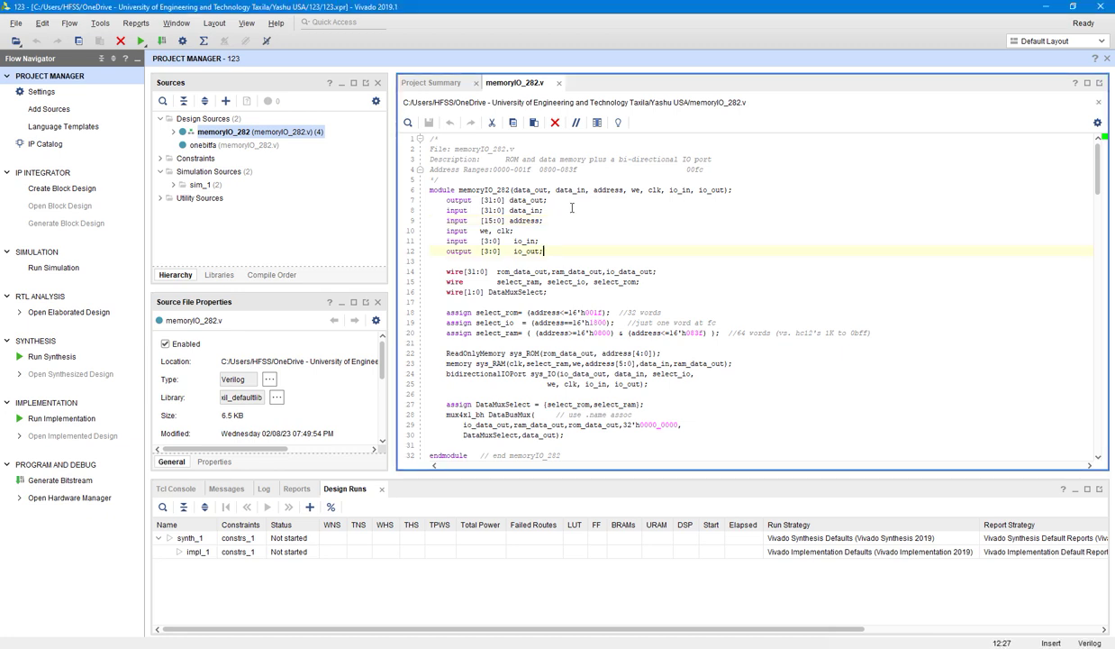
pyautogui.scroll(-3, 571, 208)
pyautogui.scroll(-8, 571, 208)
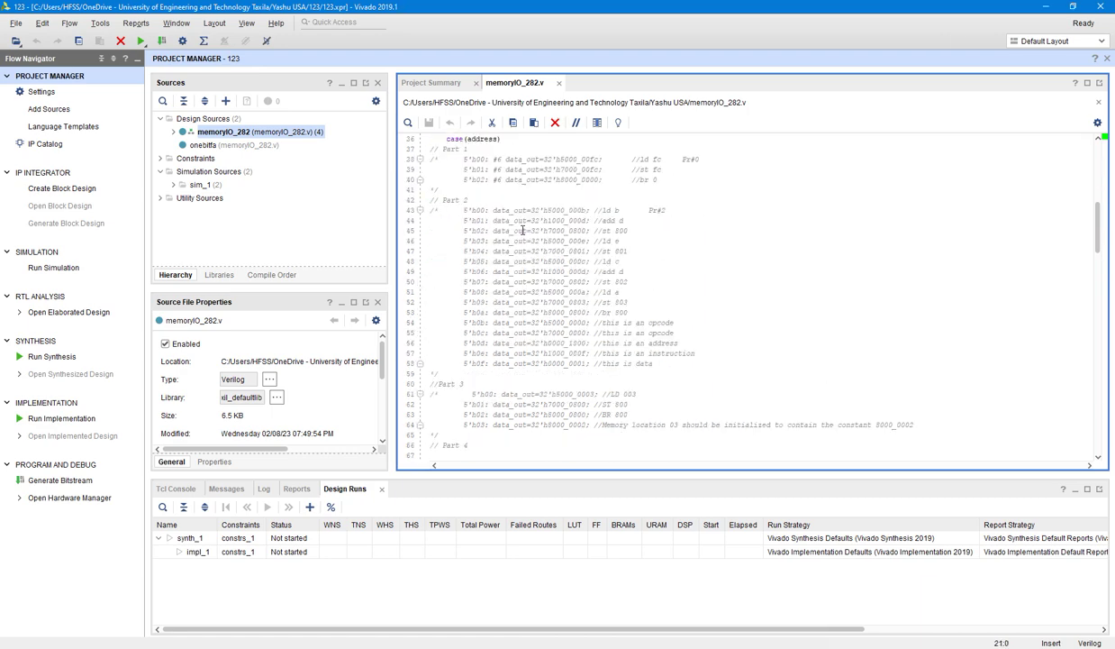
pyautogui.scroll(-3, 523, 230)
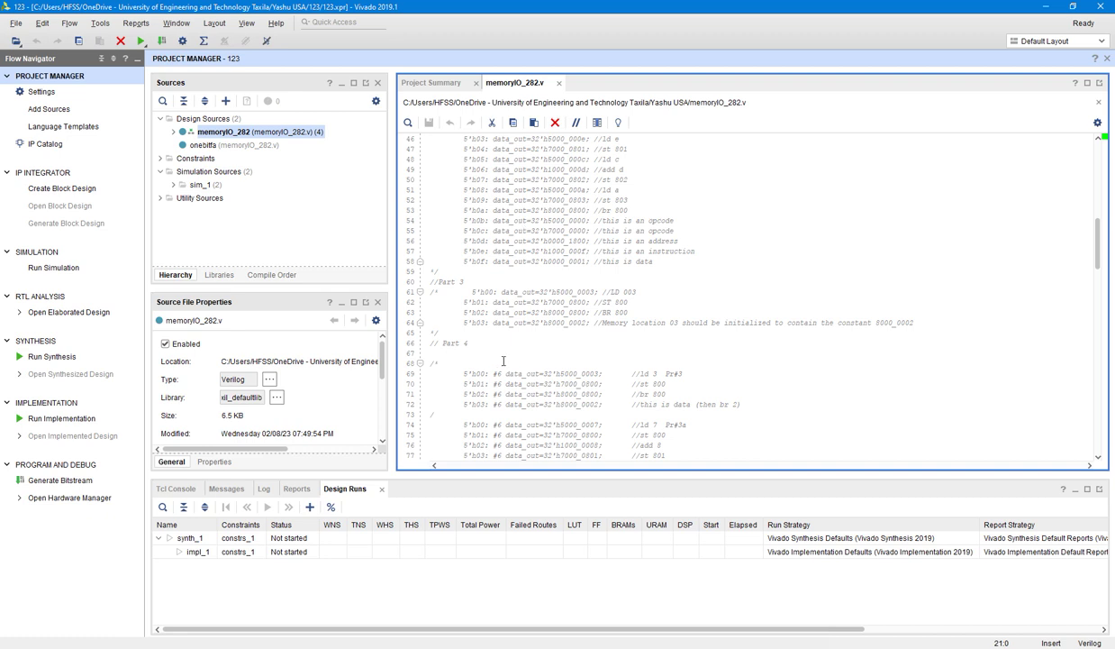
pyautogui.click(448, 350)
pyautogui.scroll(3, 537, 295)
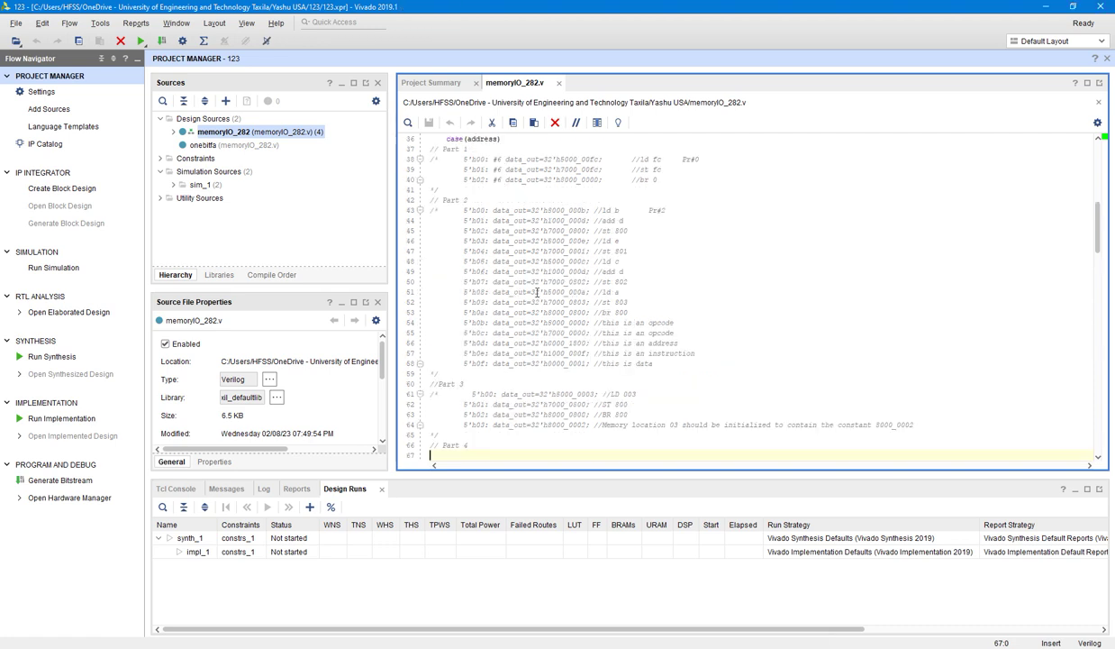
# Delete the asterisks from the comment delimiters on lines 38 and 41 around the Part 1 instructions.
pyautogui.click(434, 159)
pyautogui.press('BackSpace')
pyautogui.click(434, 189)
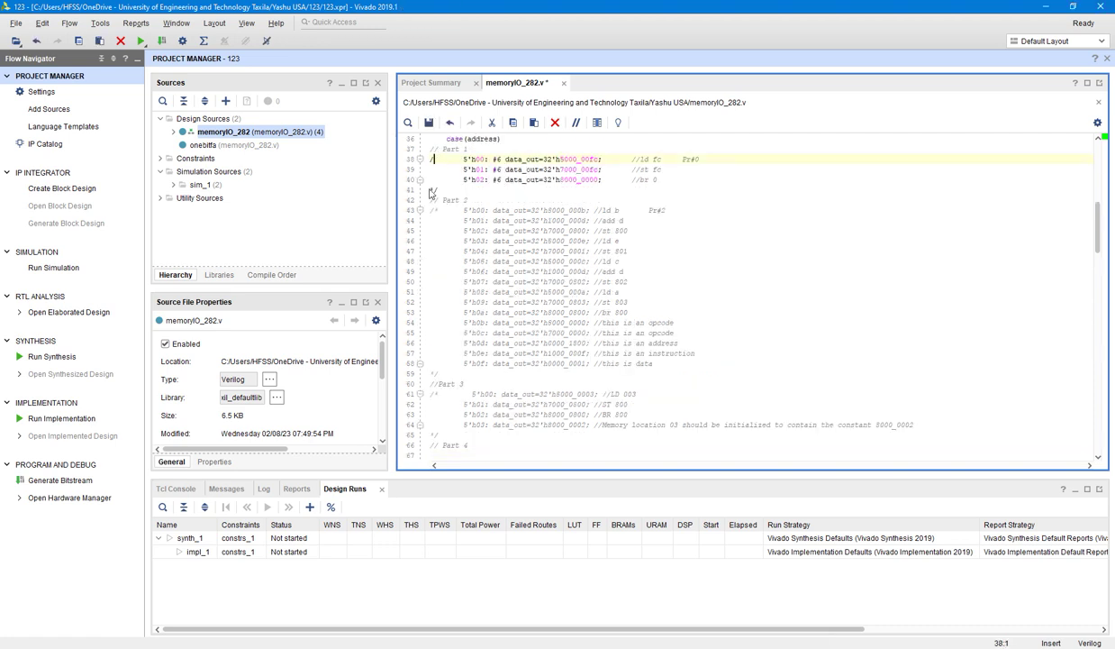
pyautogui.press('BackSpace')
pyautogui.click(477, 199)
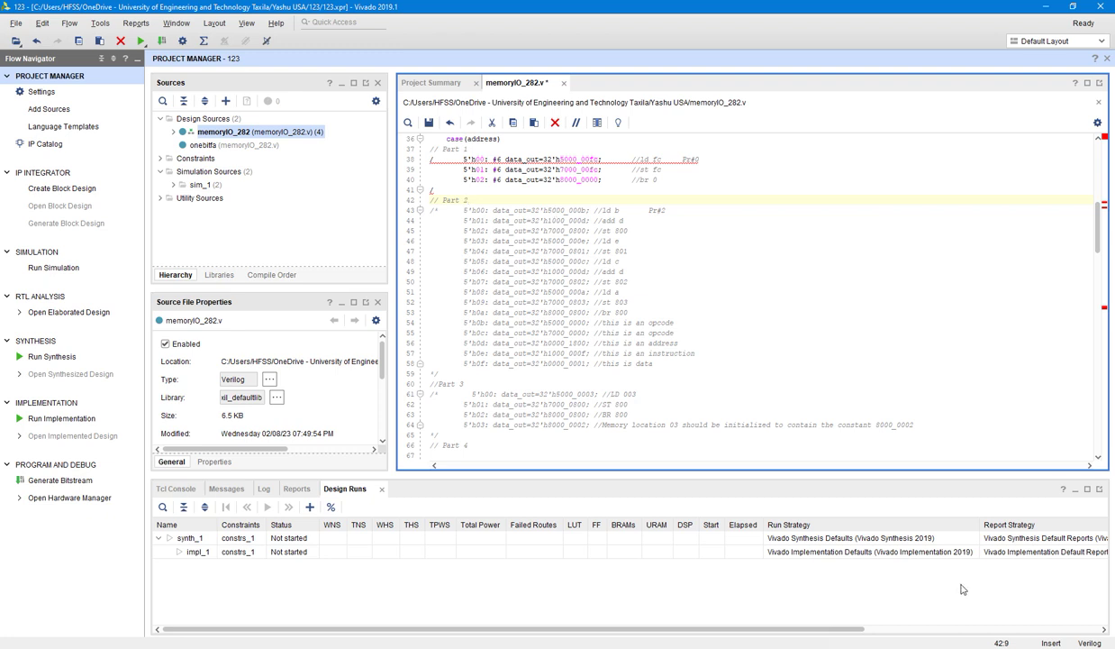
# Save the edited source file and run a behavioral simulation of the project.
pyautogui.click(54, 267)
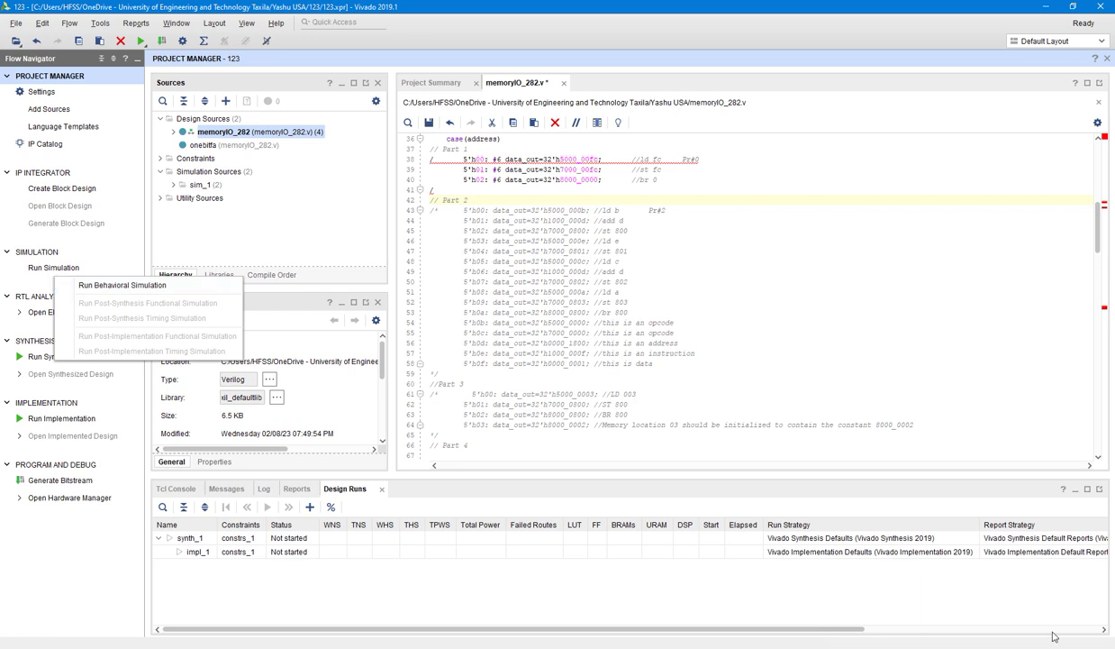
pyautogui.click(122, 285)
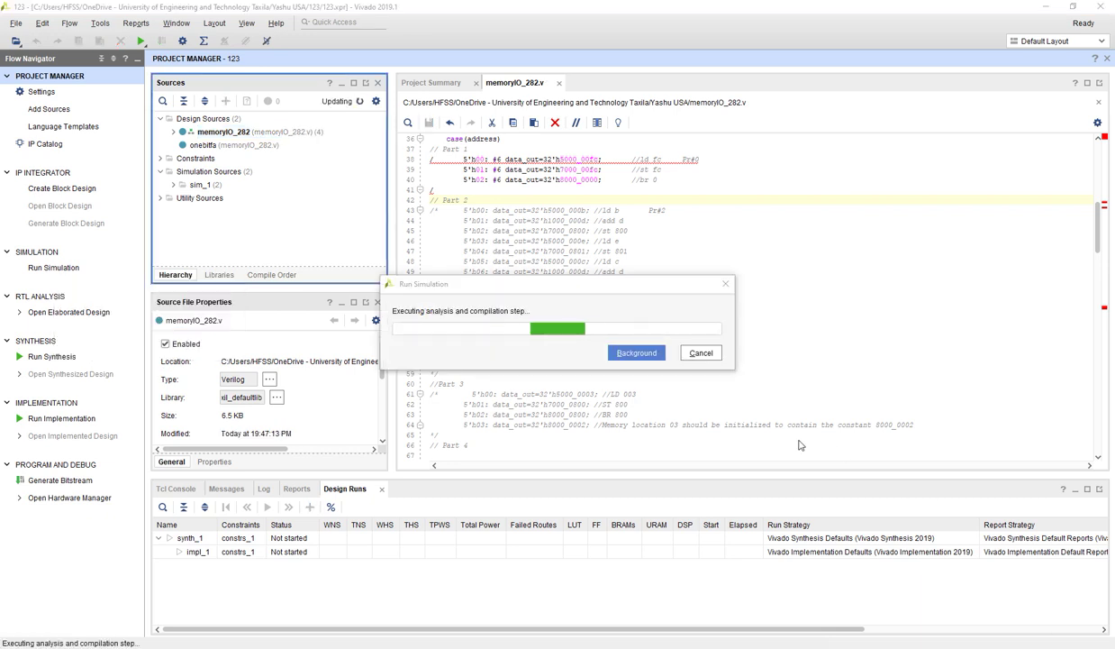